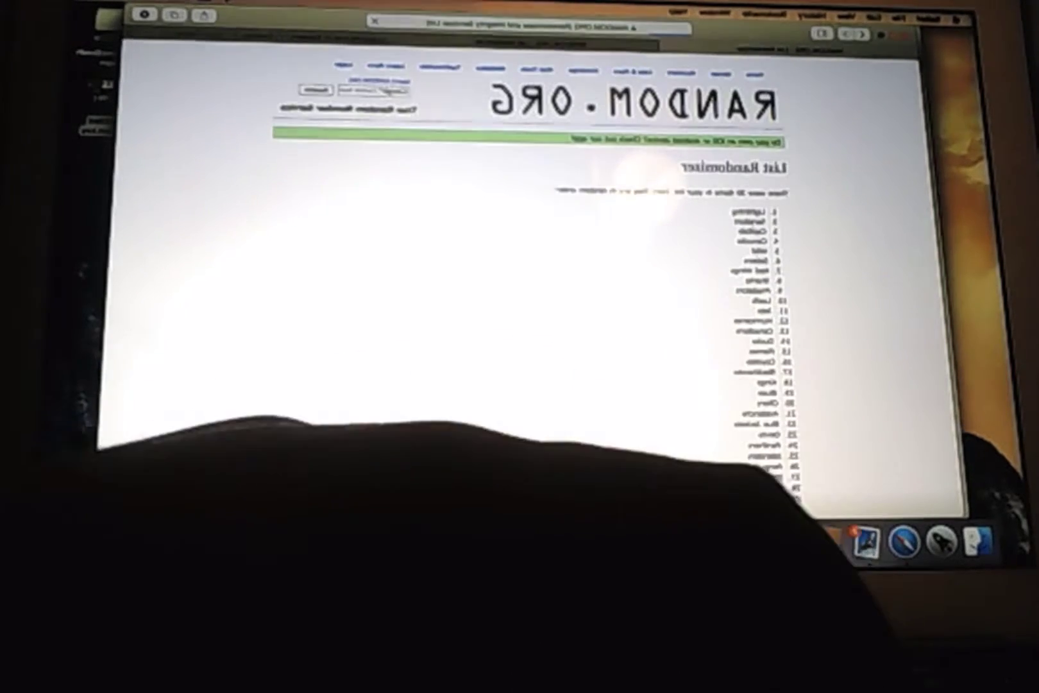
Copy the randomized hockey team list from the RANDOM.ORG results.
key(F3)
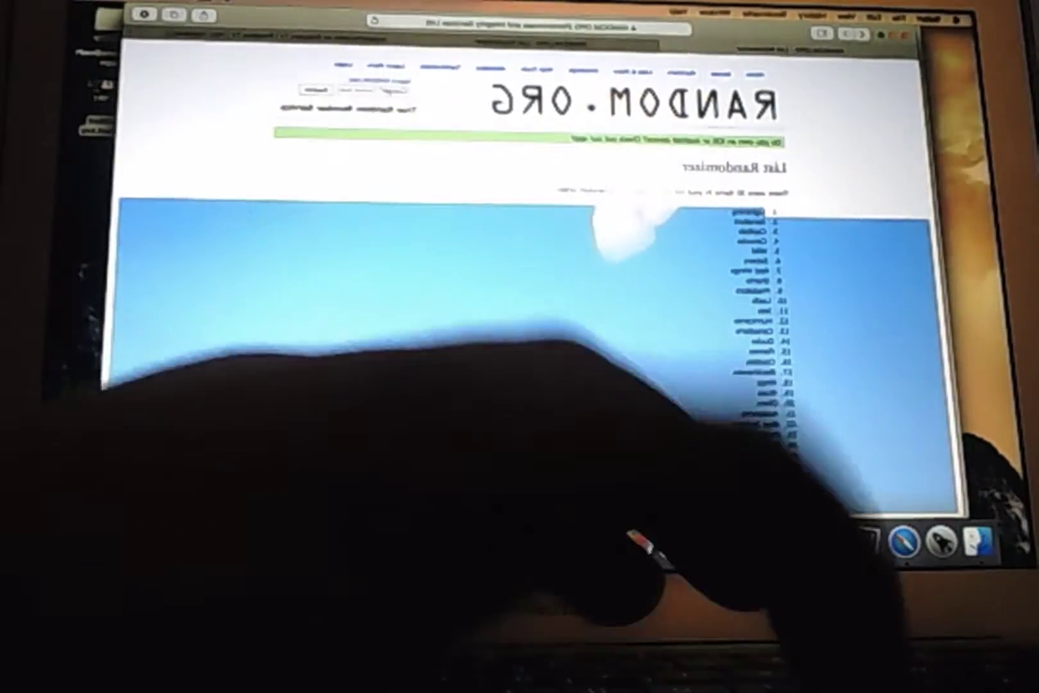
Switch to the Numbers spreadsheet to paste the team list.
click(641, 539)
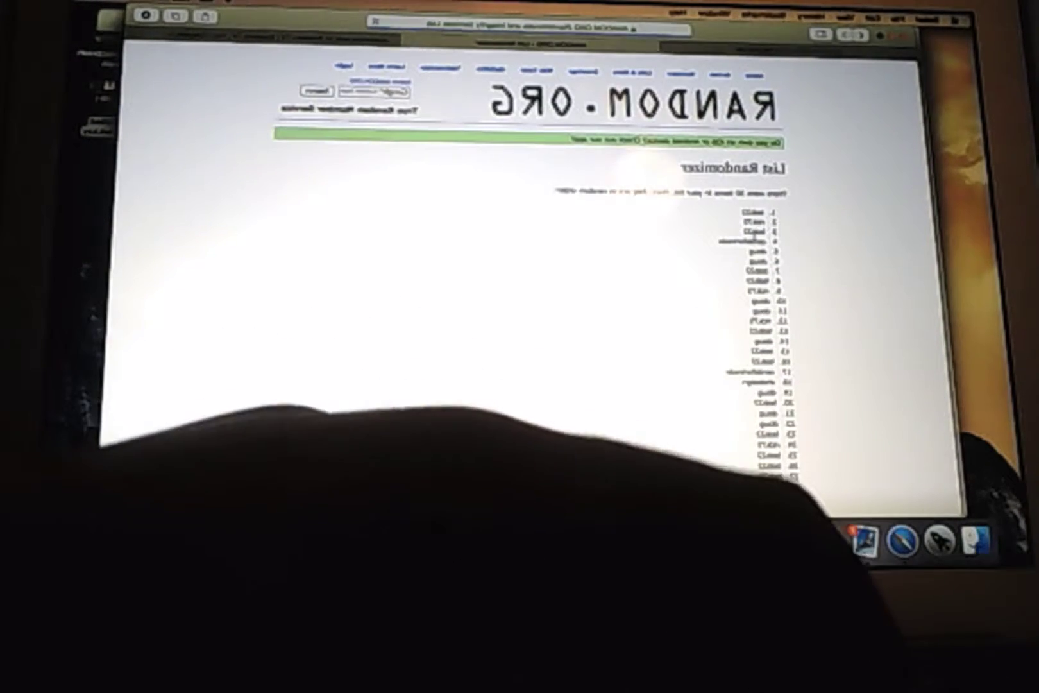
Select the full list of 30 randomized participant names and open its context menu.
drag(763, 206, 601, 511)
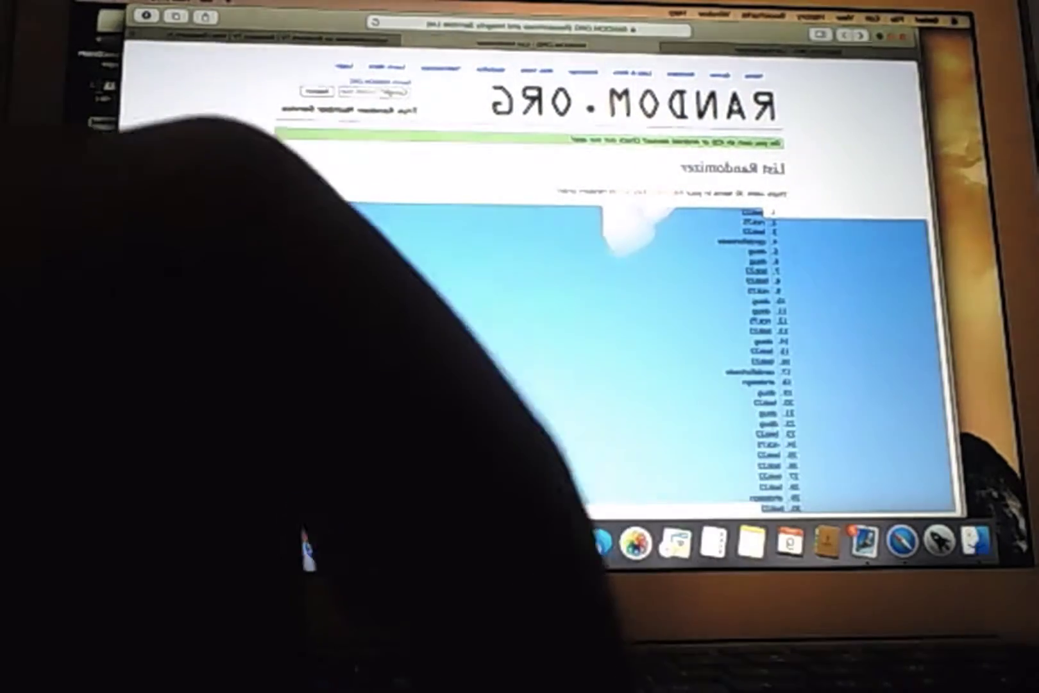
click(406, 325)
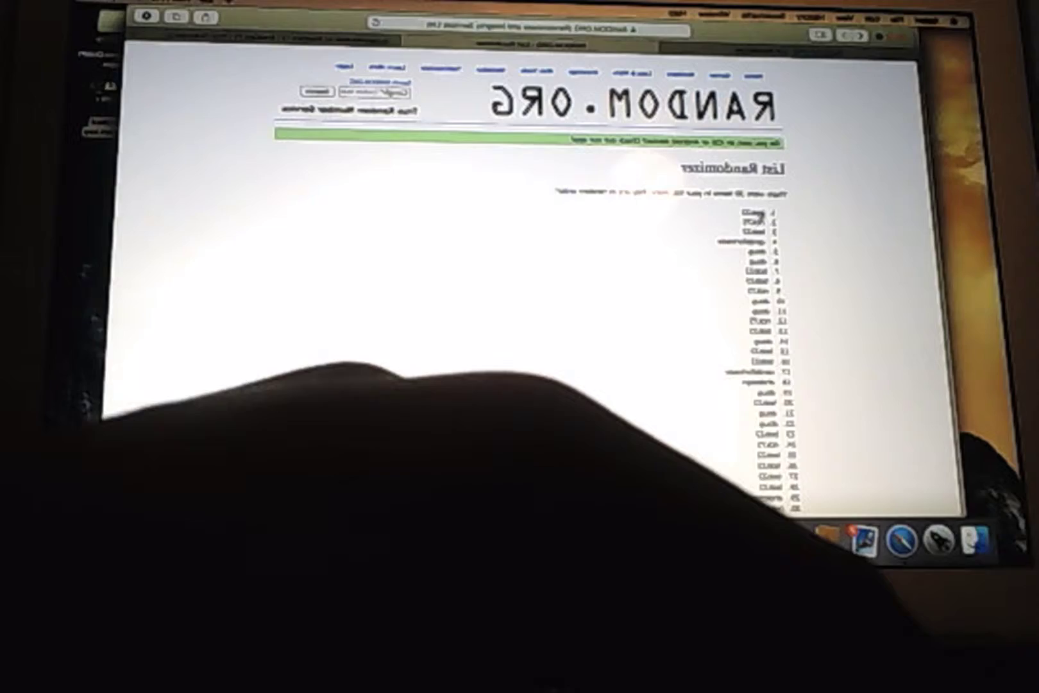
drag(779, 207, 649, 487)
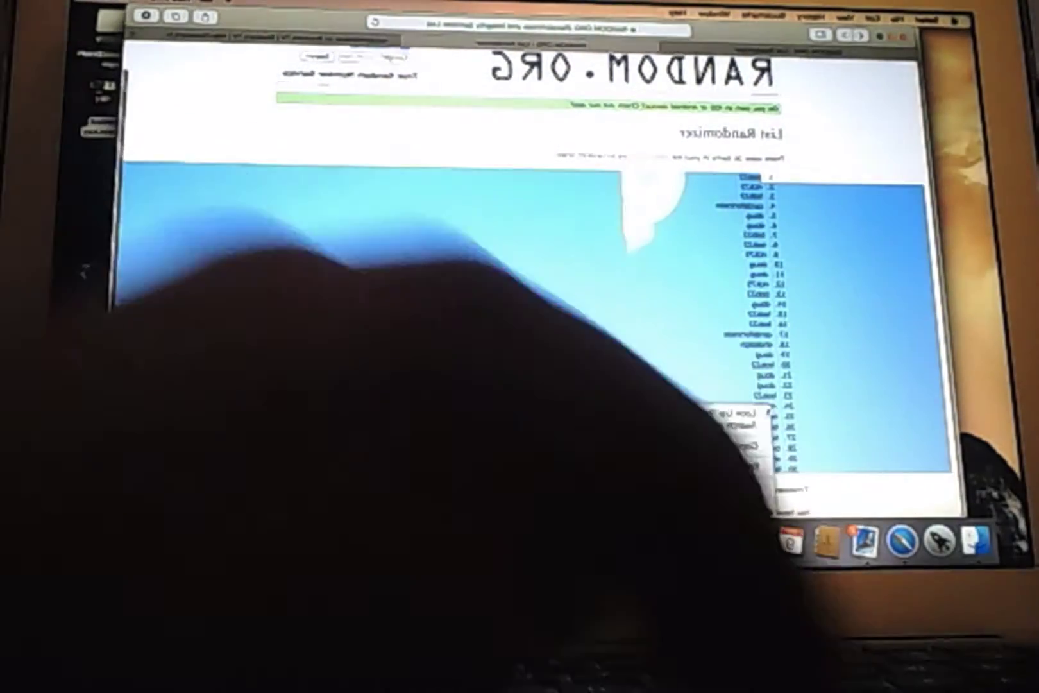
right_click(715, 405)
Copy the selected names, then return from Numbers to the RANDOM.ORG results.
click(734, 412)
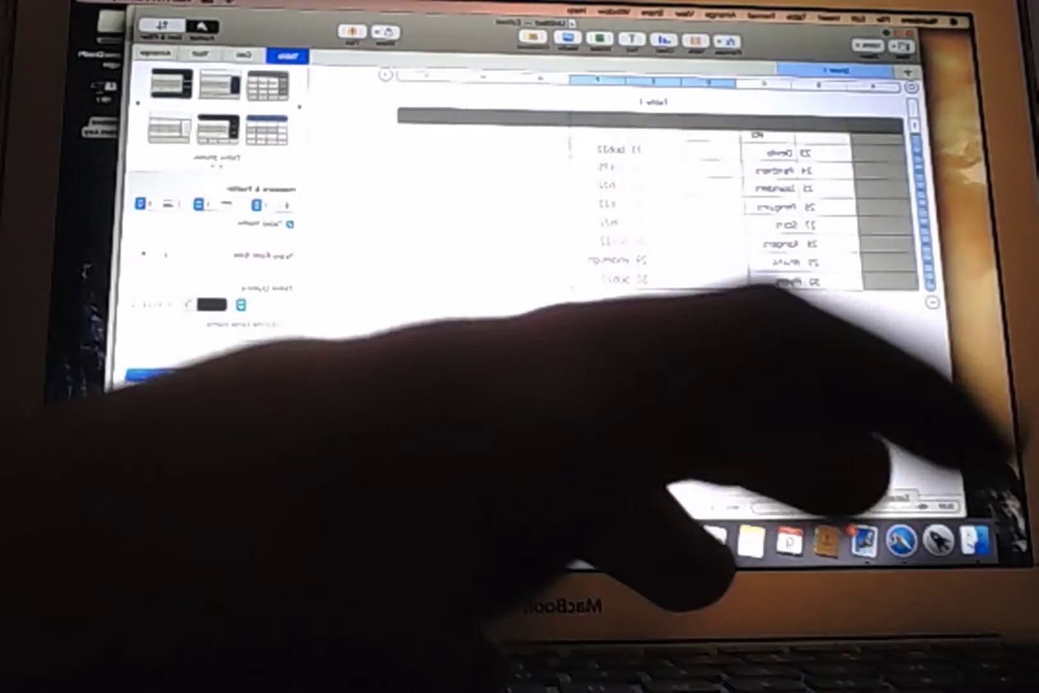
key(super+Tab)
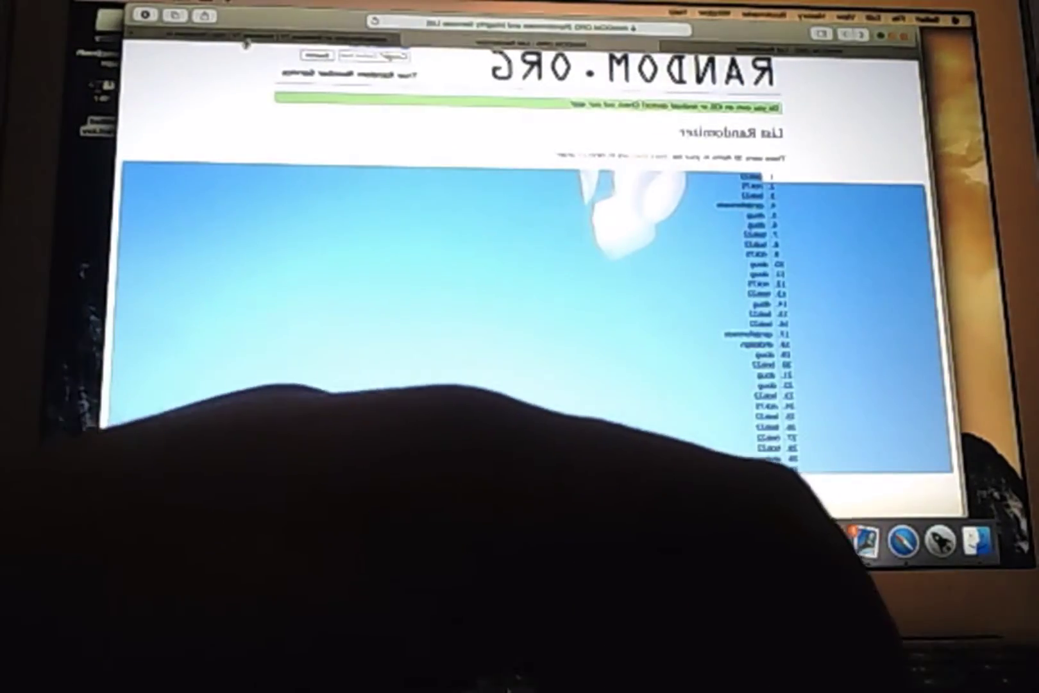